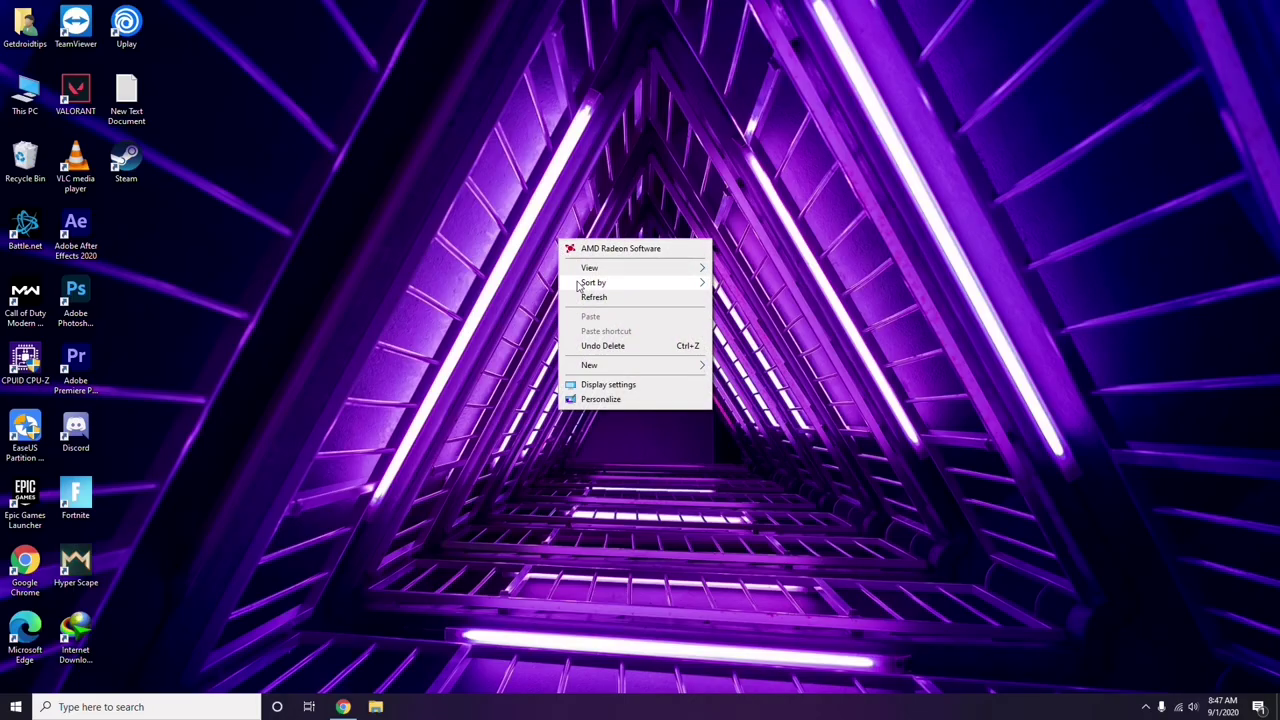
# Refresh the desktop from its context menu, then bring up the This PC context menu.
pyautogui.click(590, 300)
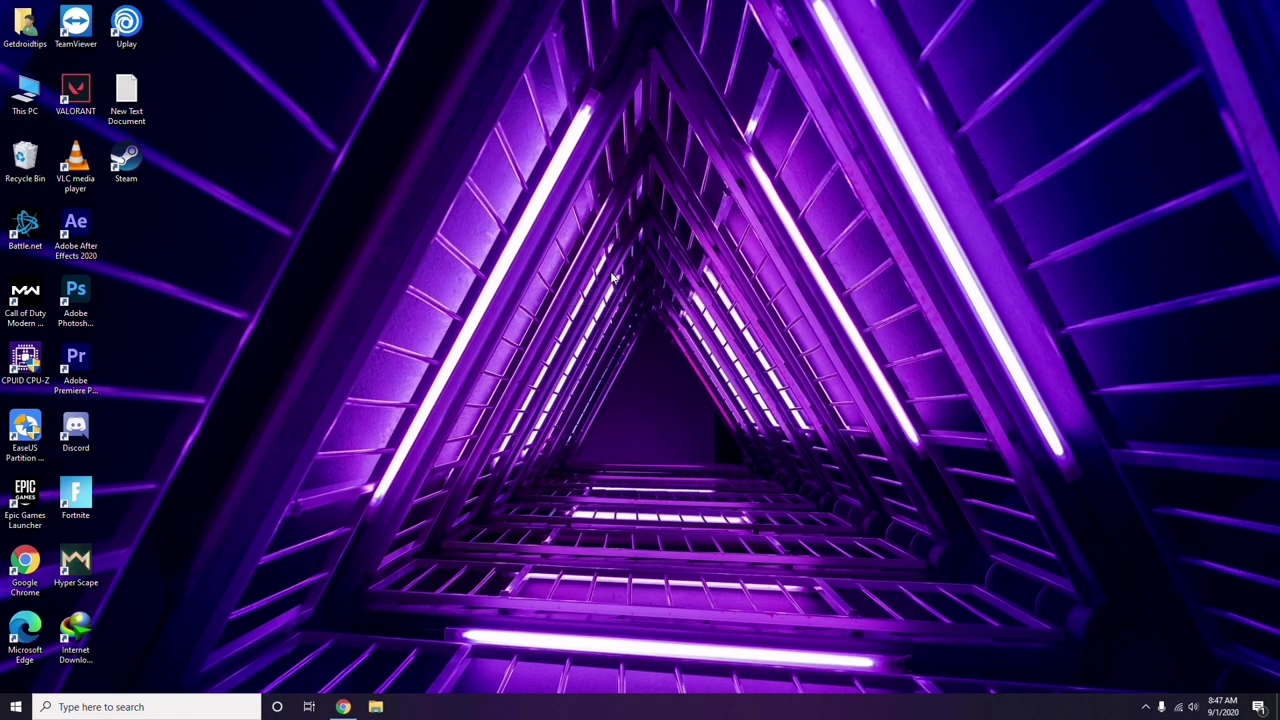
pyautogui.rightClick(485, 188)
pyautogui.click(518, 247)
pyautogui.rightClick(28, 113)
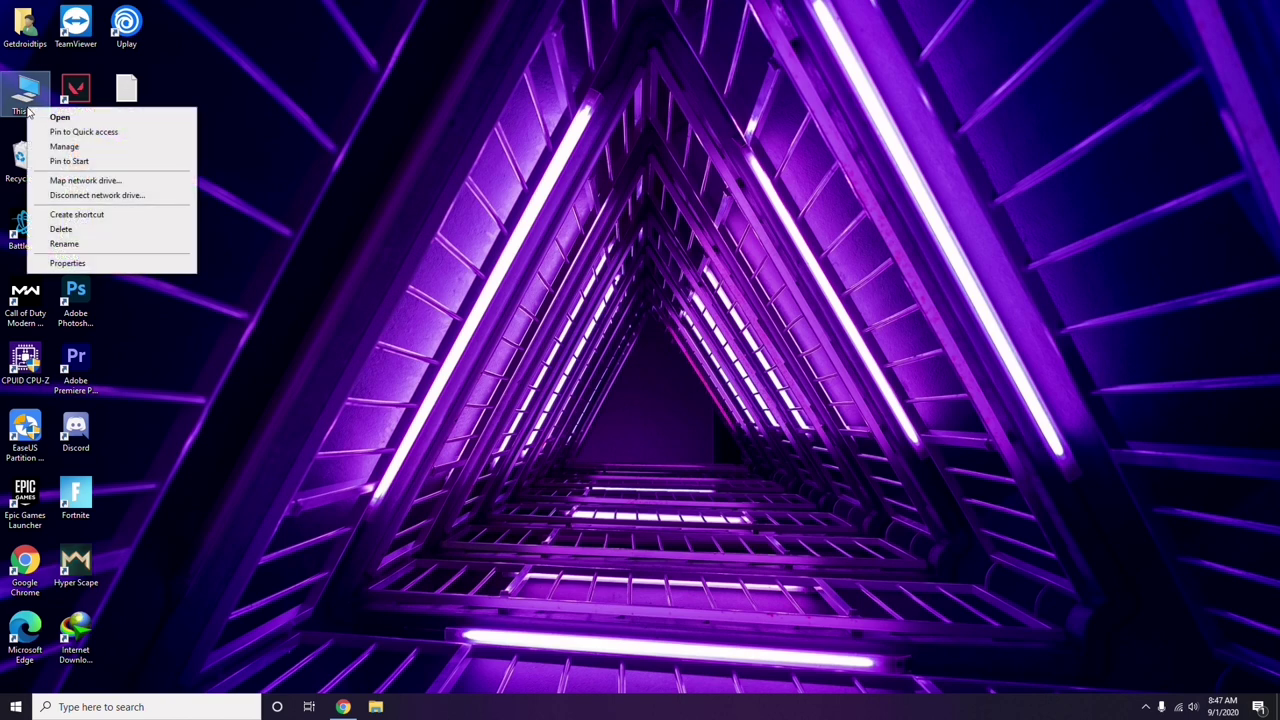
# Open Computer Management's Device Manager to review the device categories, then close the window.
pyautogui.click(70, 148)
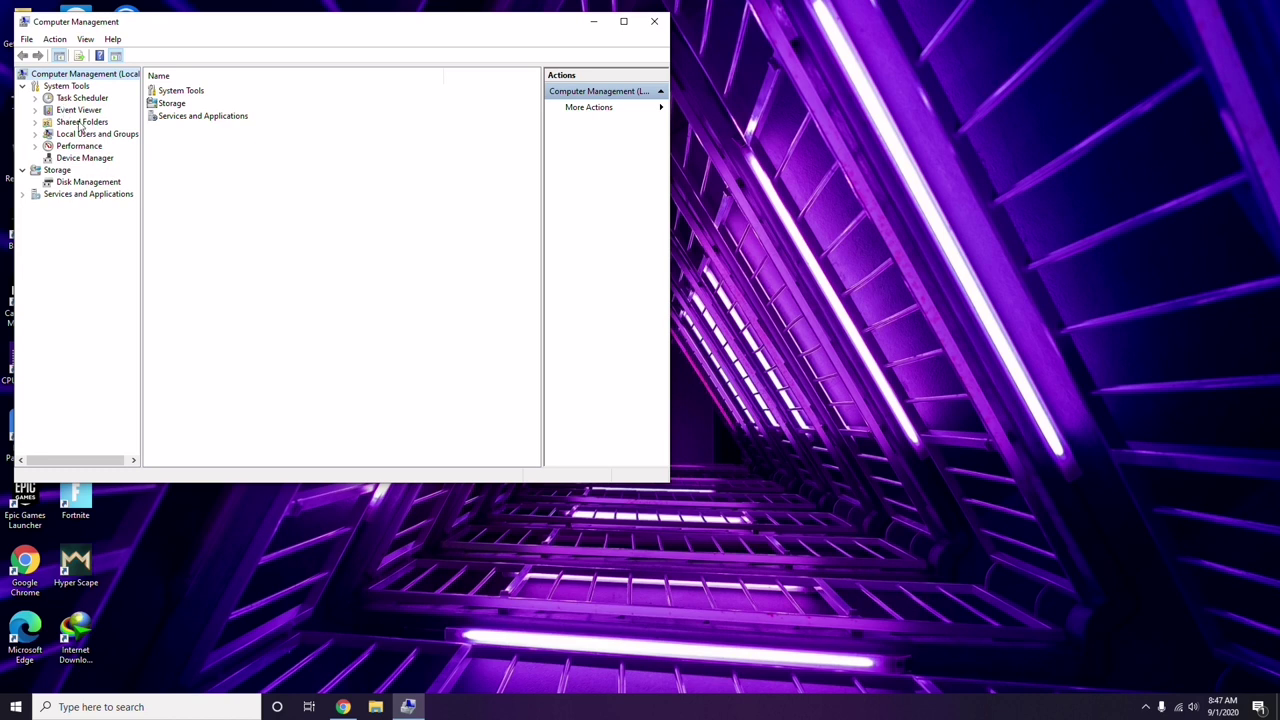
pyautogui.click(80, 159)
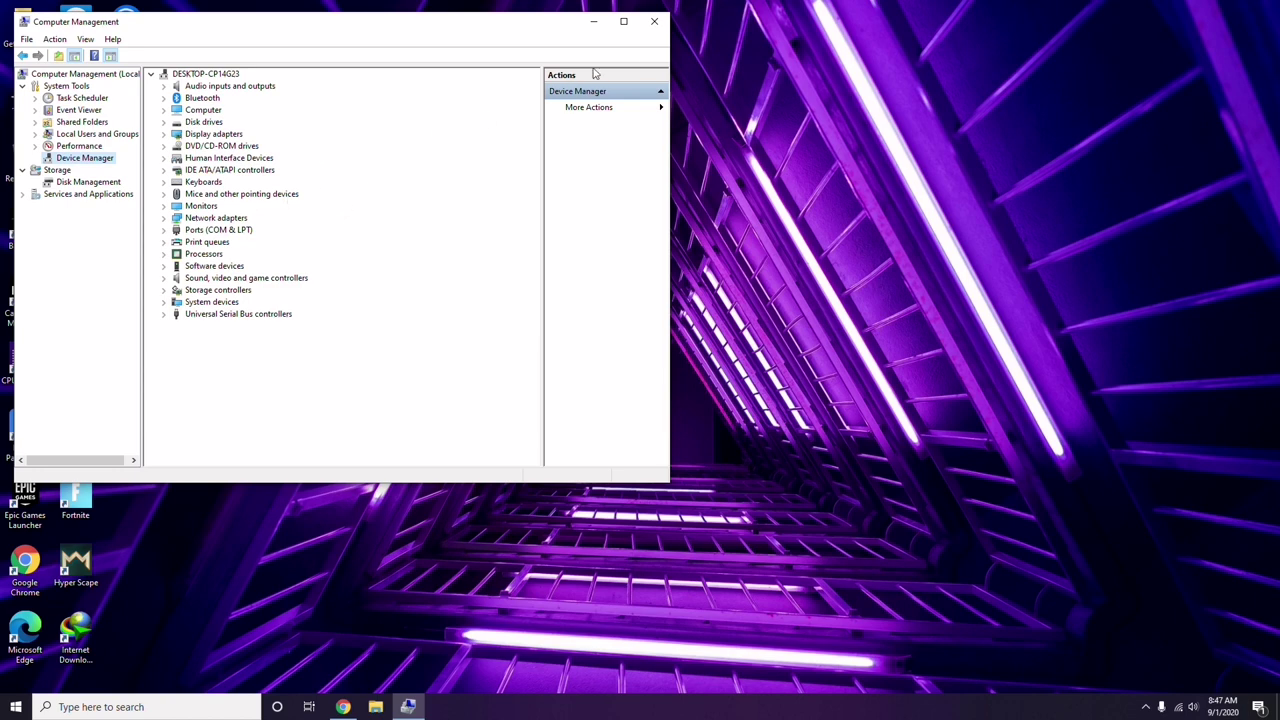
pyautogui.click(655, 22)
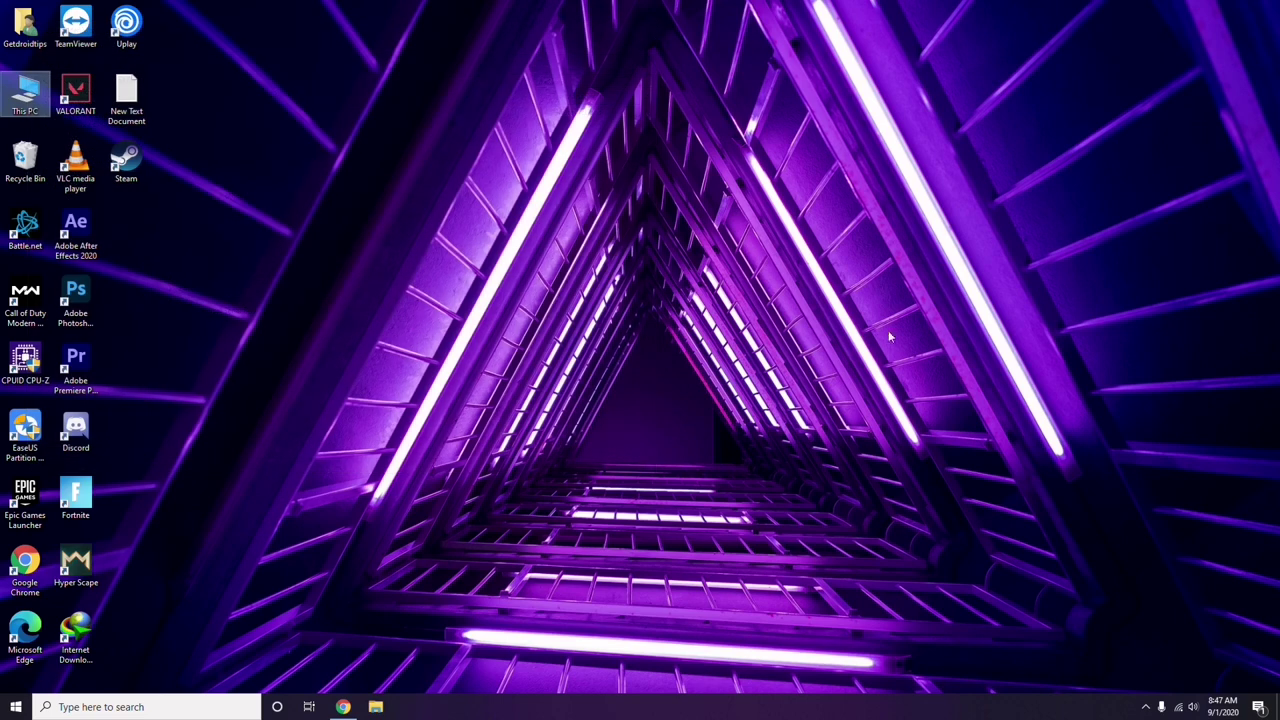
pyautogui.click(1145, 707)
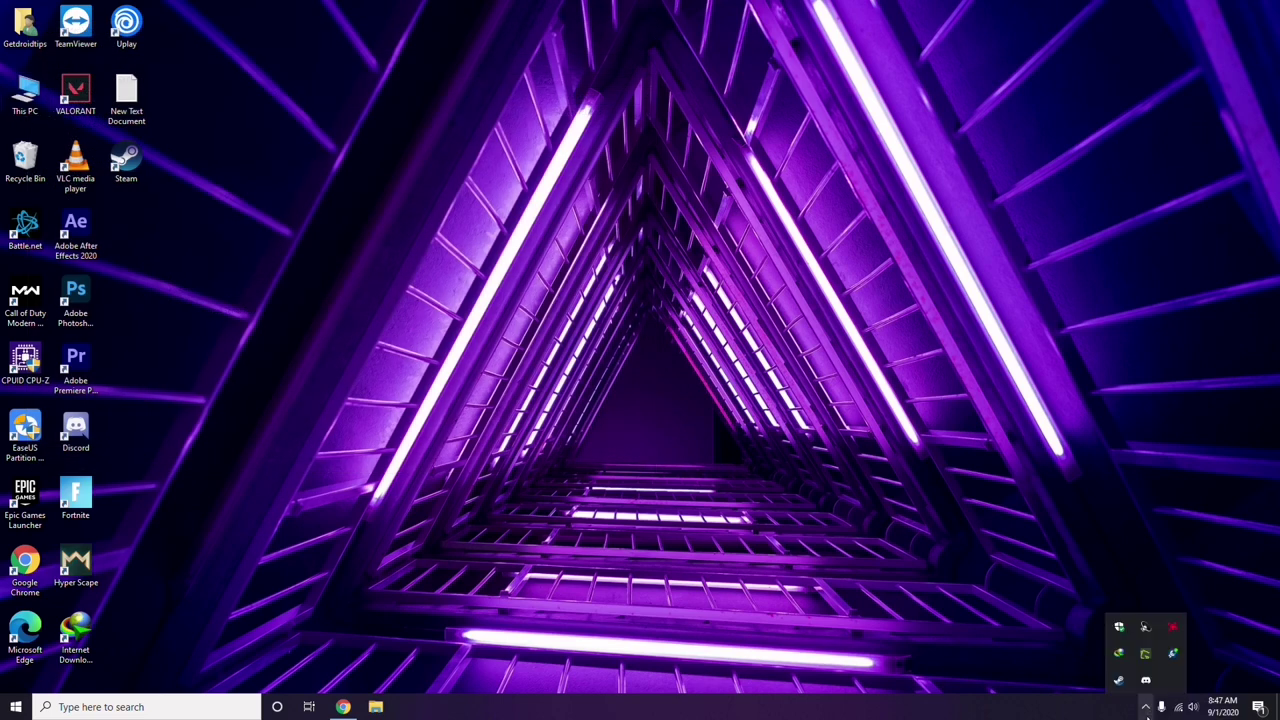
pyautogui.click(1173, 630)
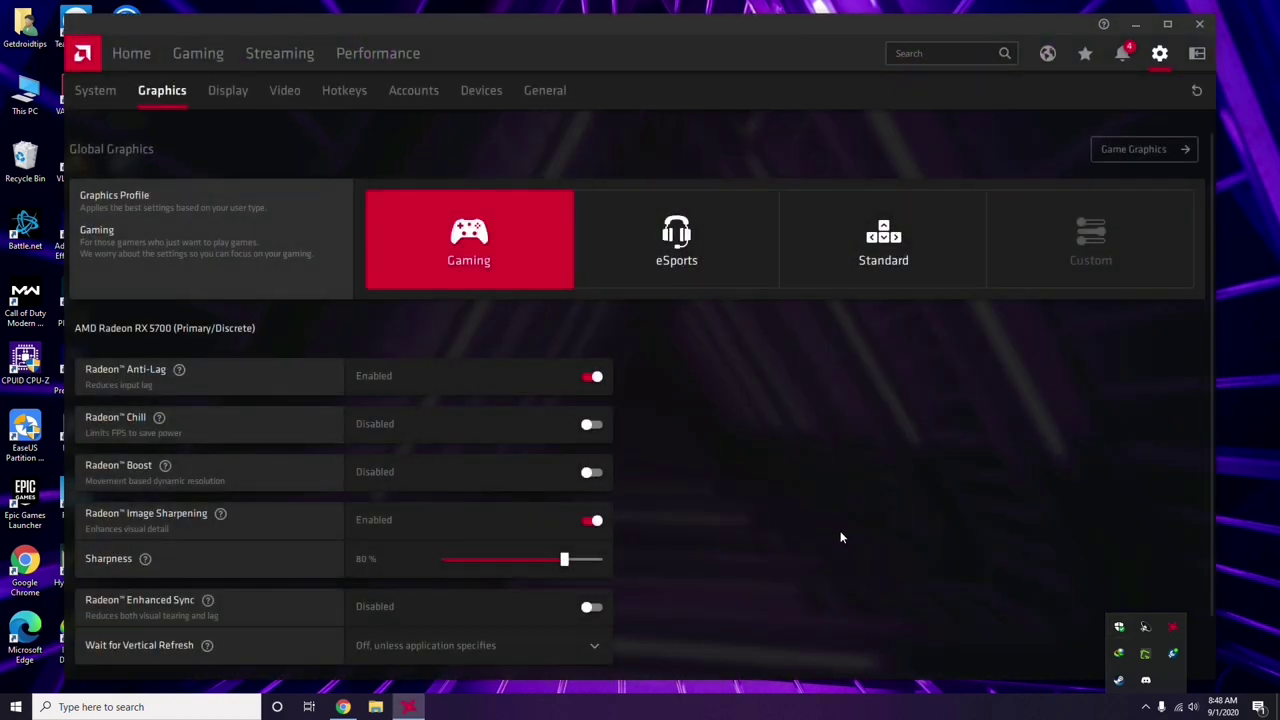
pyautogui.click(110, 95)
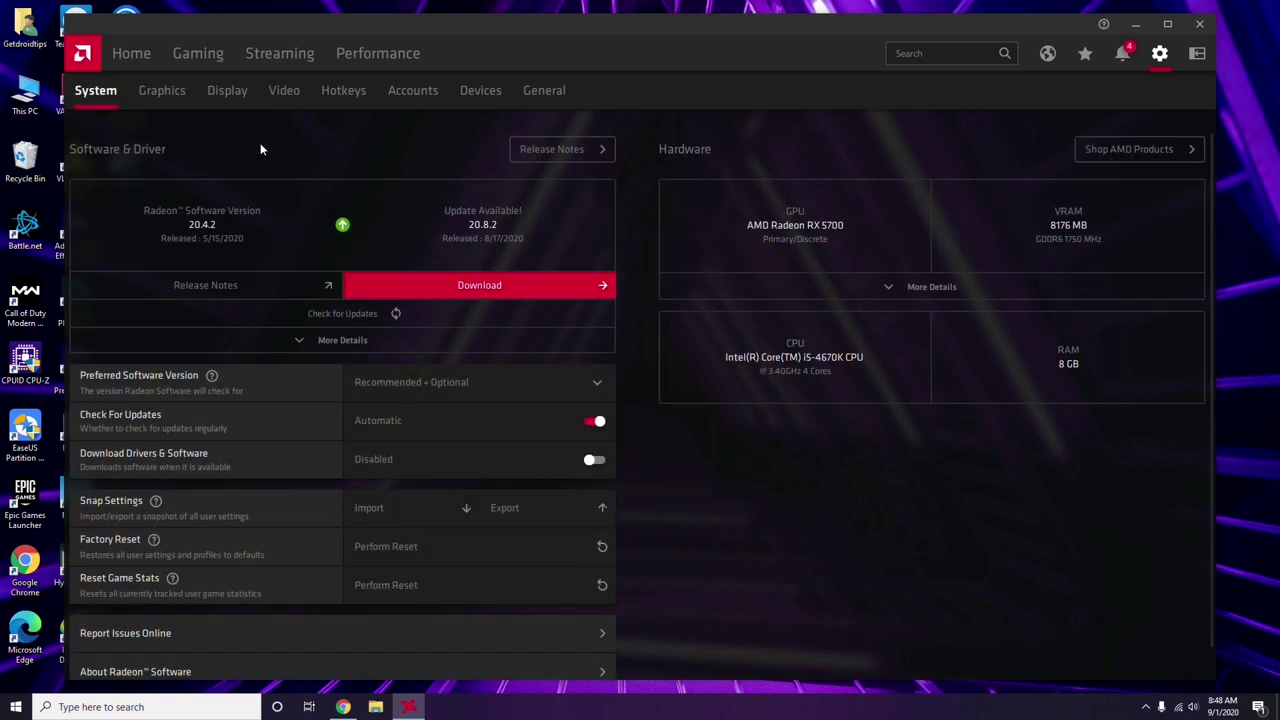
pyautogui.click(156, 93)
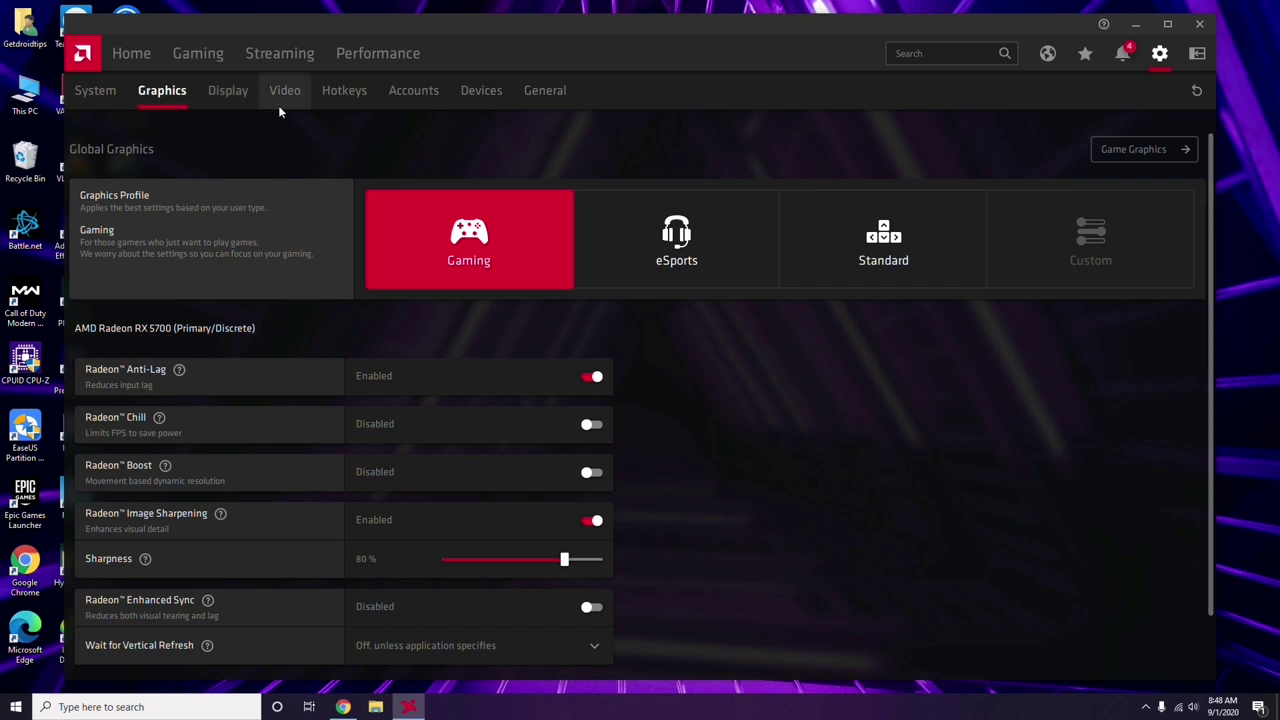
pyautogui.click(242, 100)
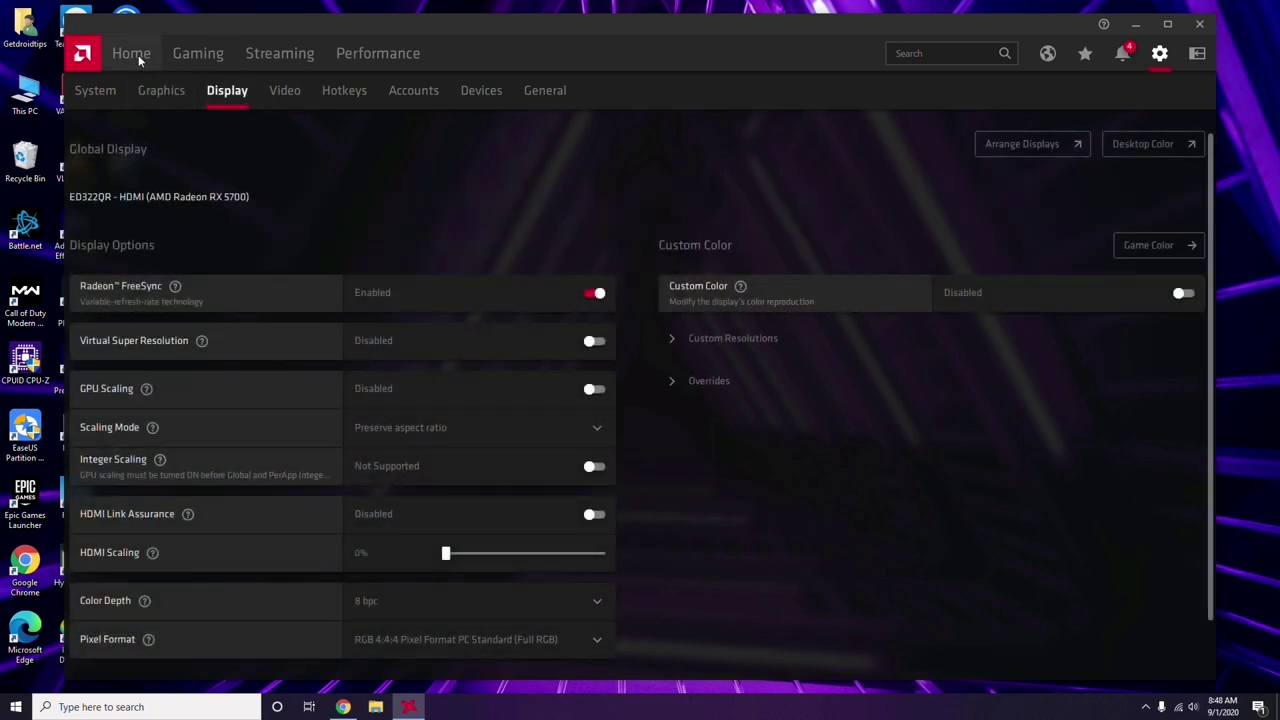
pyautogui.click(131, 54)
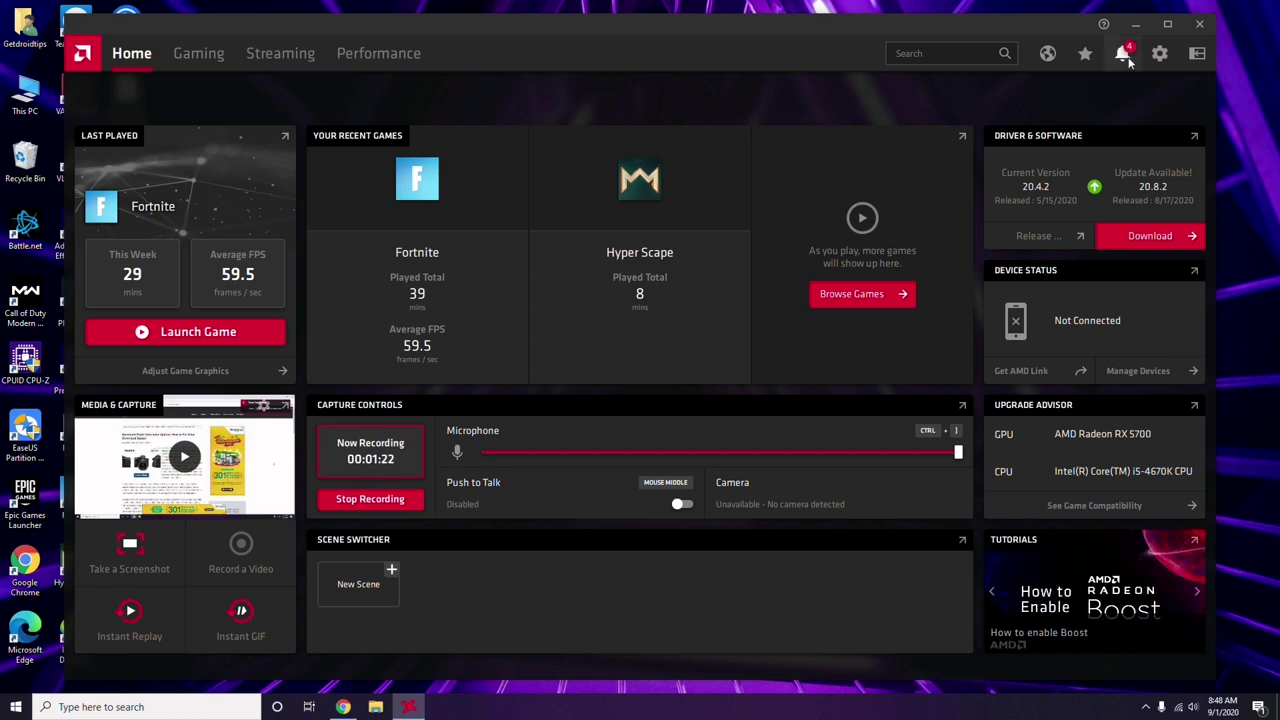
pyautogui.click(1201, 25)
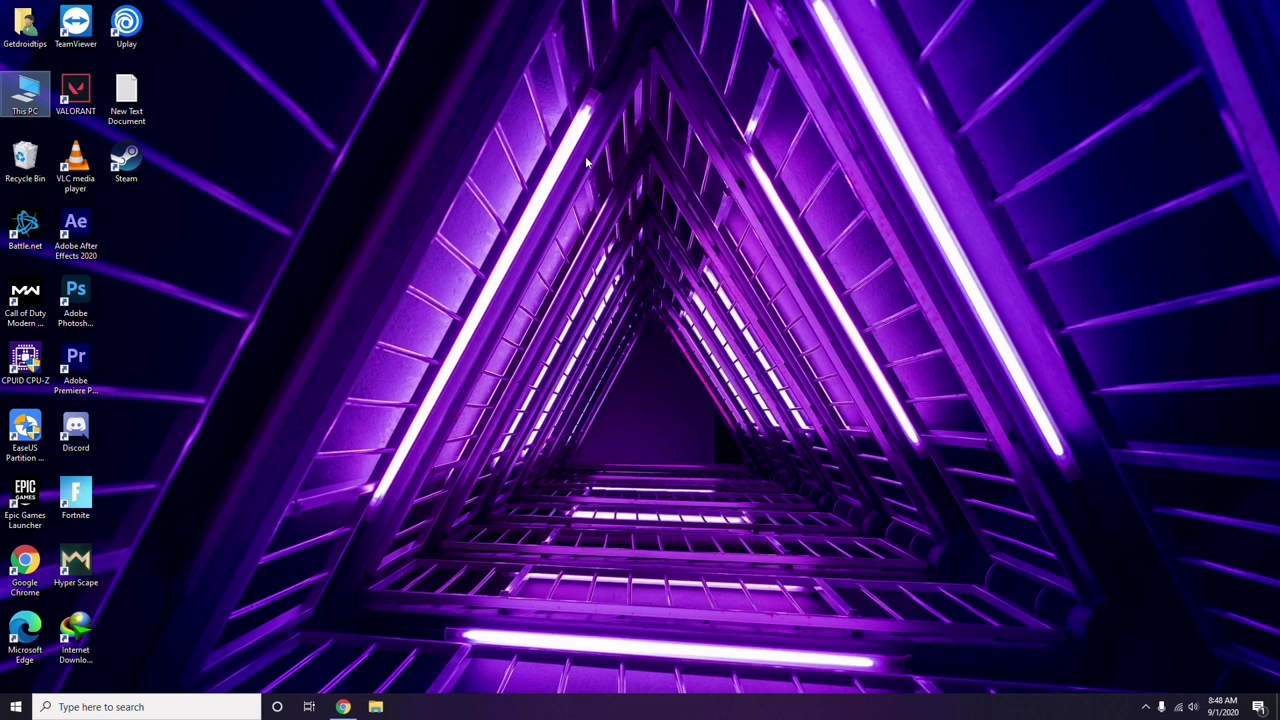
# Refresh the desktop and launch Steam.
pyautogui.rightClick(268, 172)
pyautogui.click(275, 236)
pyautogui.doubleClick(128, 168)
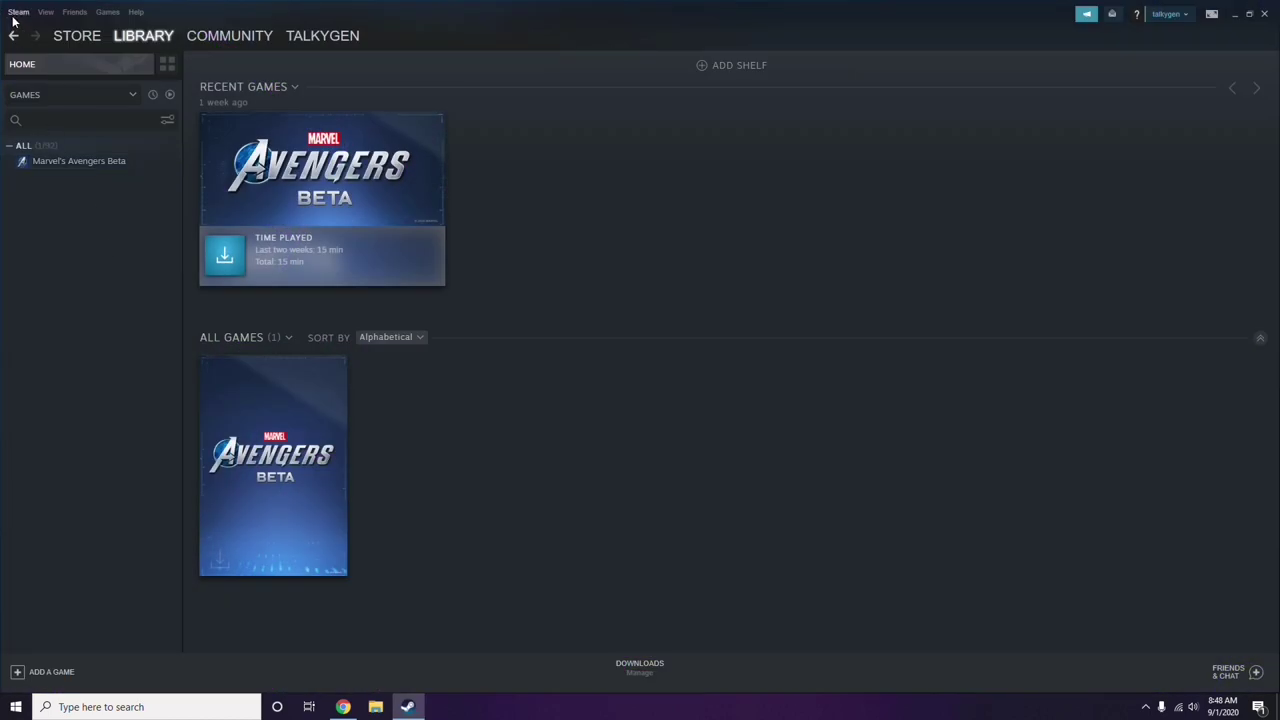
# Disable 'Enable the Steam Overlay while in-game' in Steam Settings, save with OK, and close Steam.
pyautogui.click(17, 13)
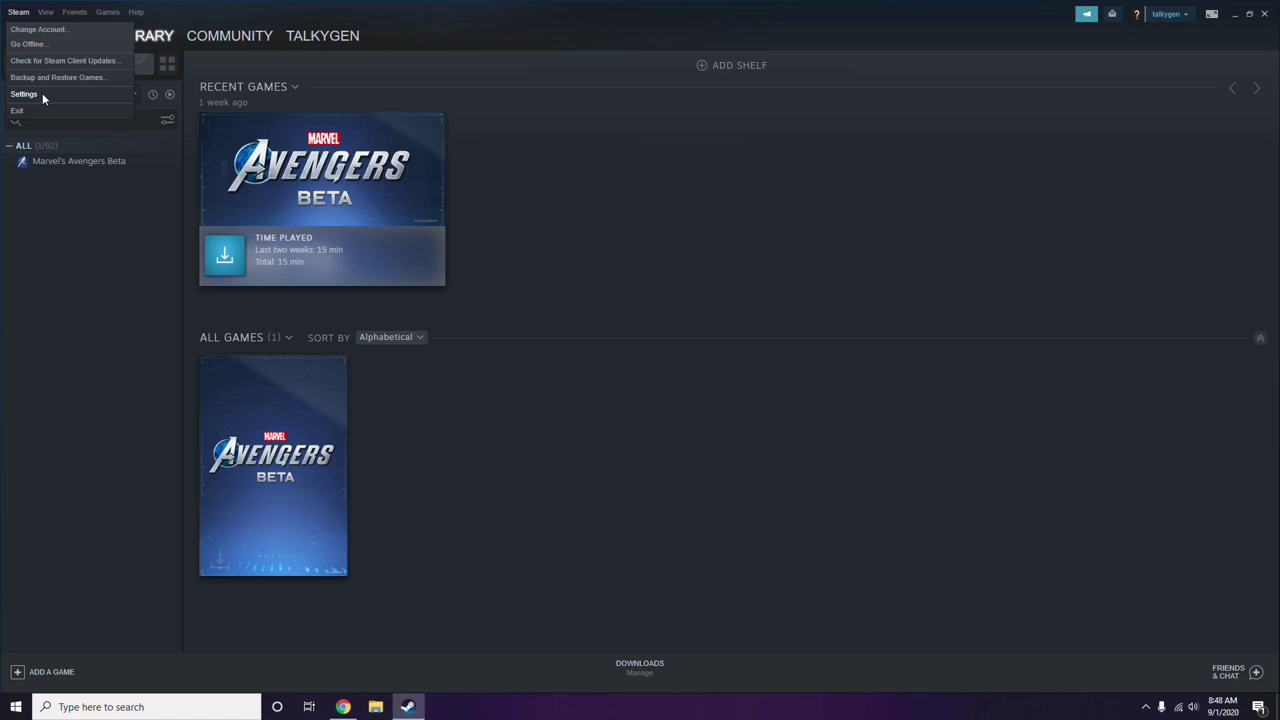
pyautogui.click(42, 94)
pyautogui.moveTo(778, 259); pyautogui.dragTo(710, 151)
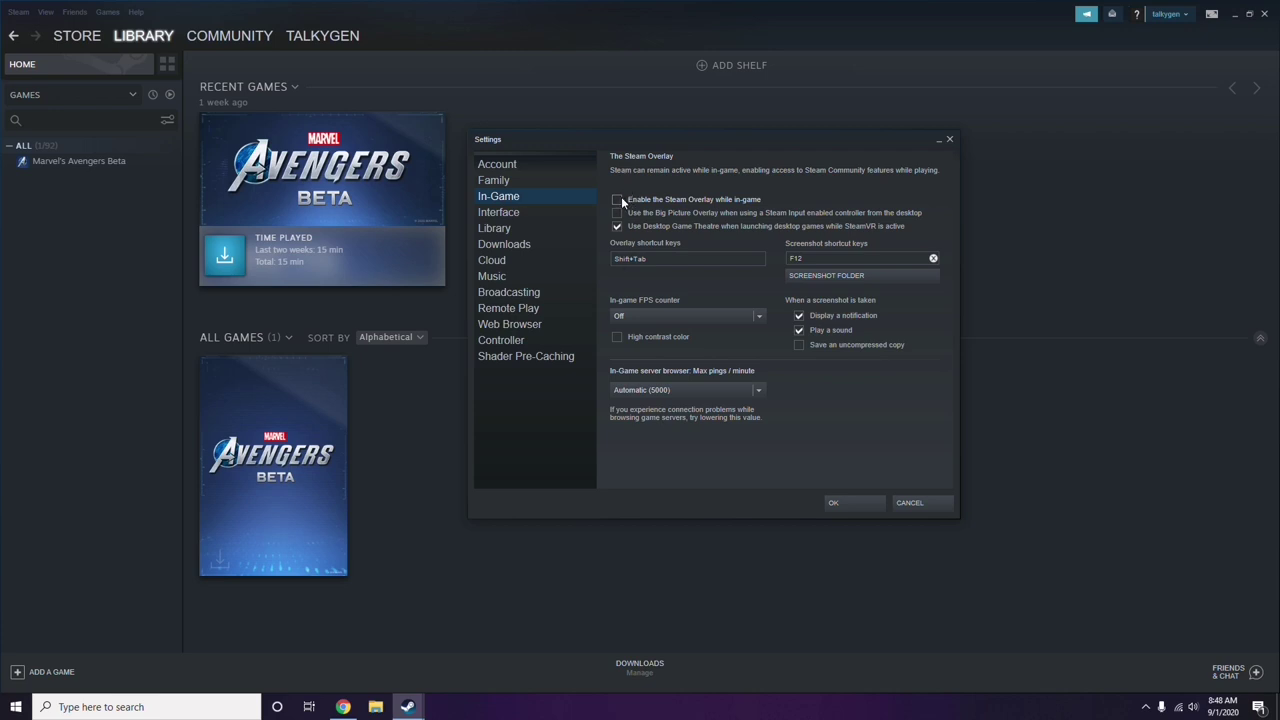
pyautogui.click(841, 503)
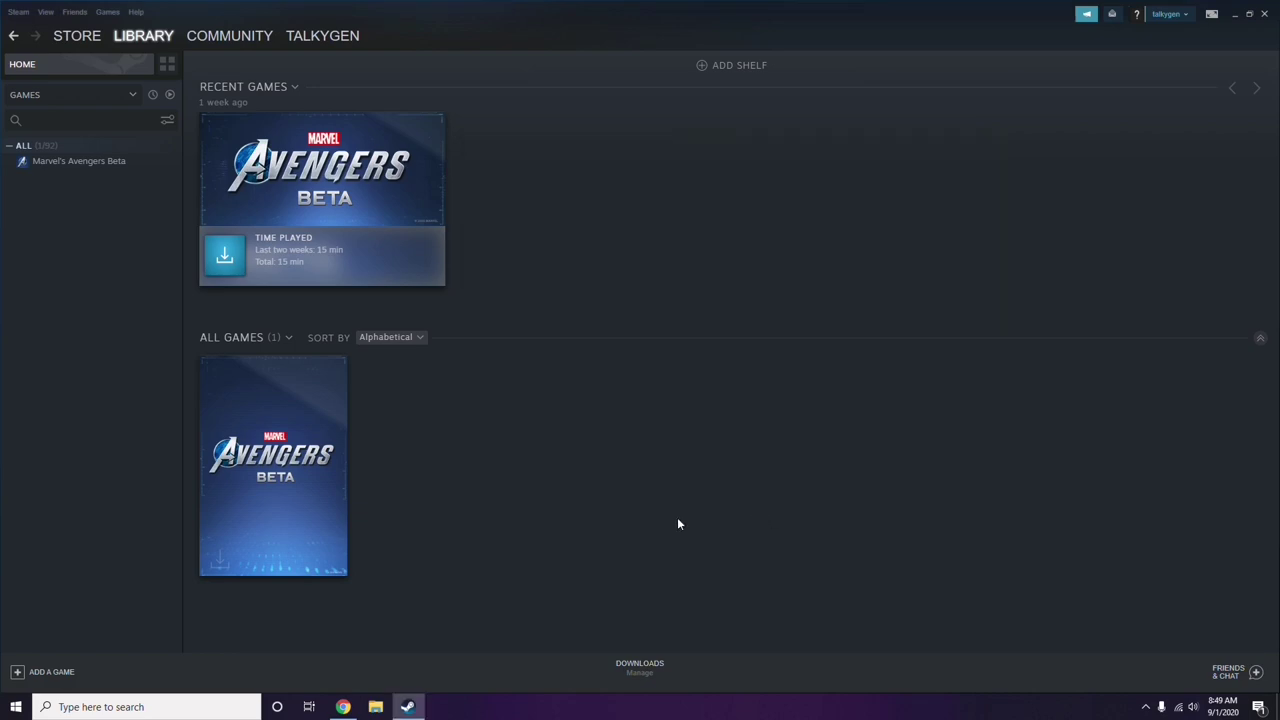
pyautogui.click(1266, 14)
# Refresh the desktop, launch Discord, and open its User Settings on My Account.
pyautogui.rightClick(524, 218)
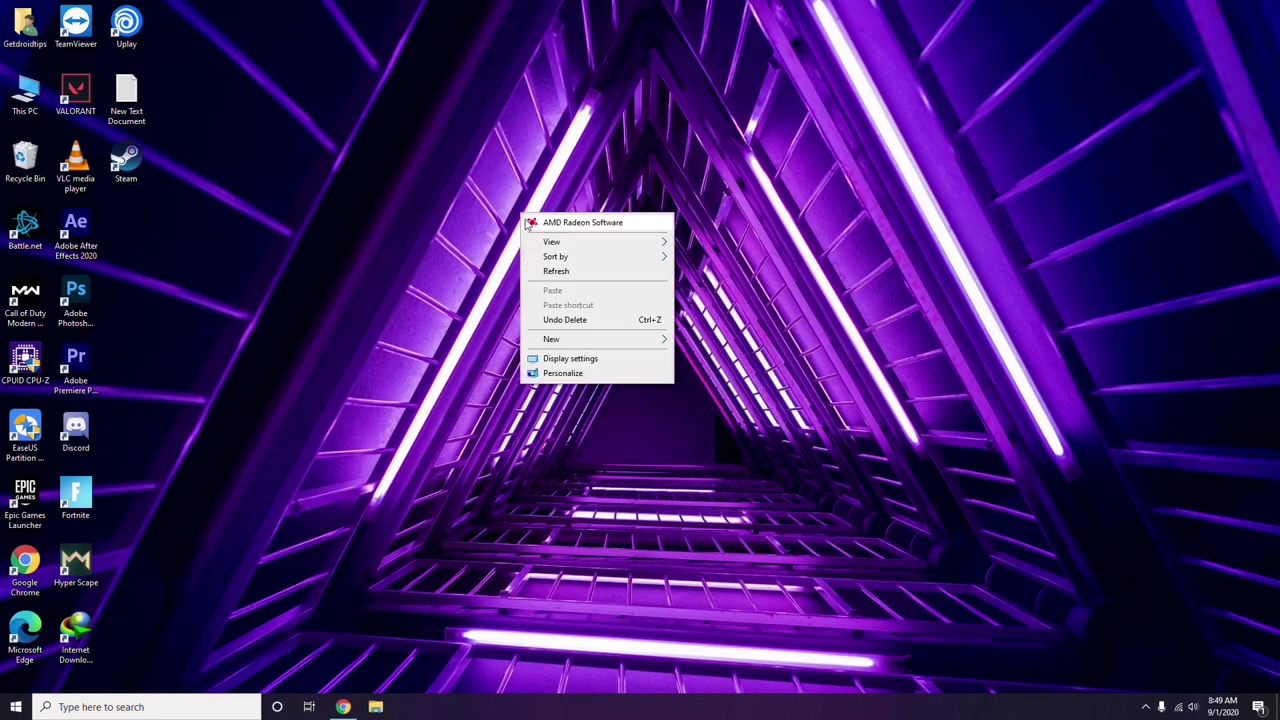
pyautogui.click(555, 274)
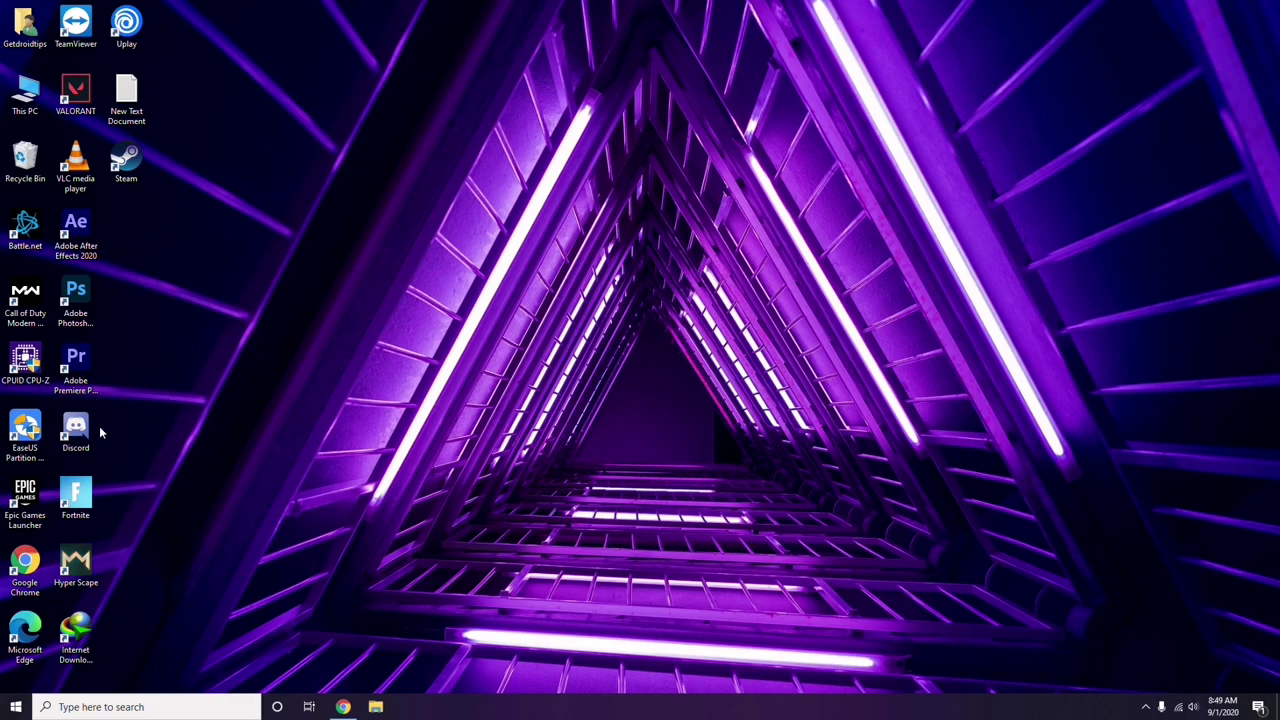
pyautogui.doubleClick(76, 430)
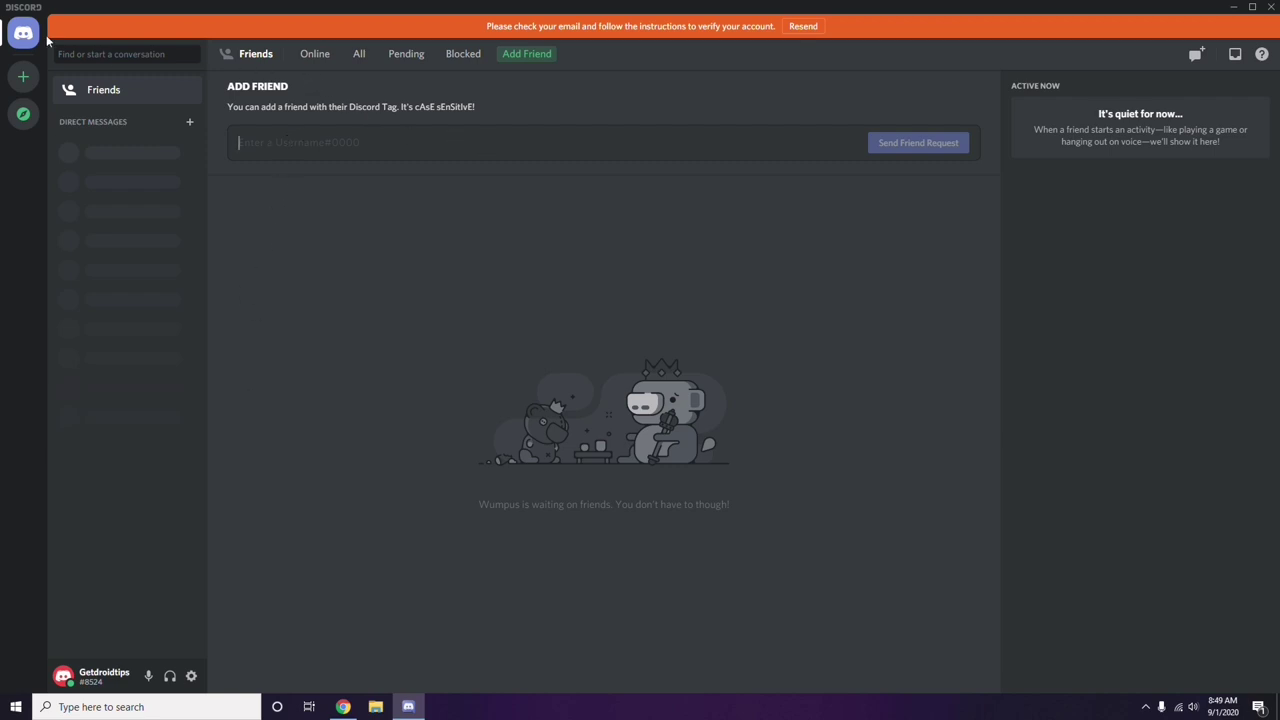
pyautogui.click(191, 676)
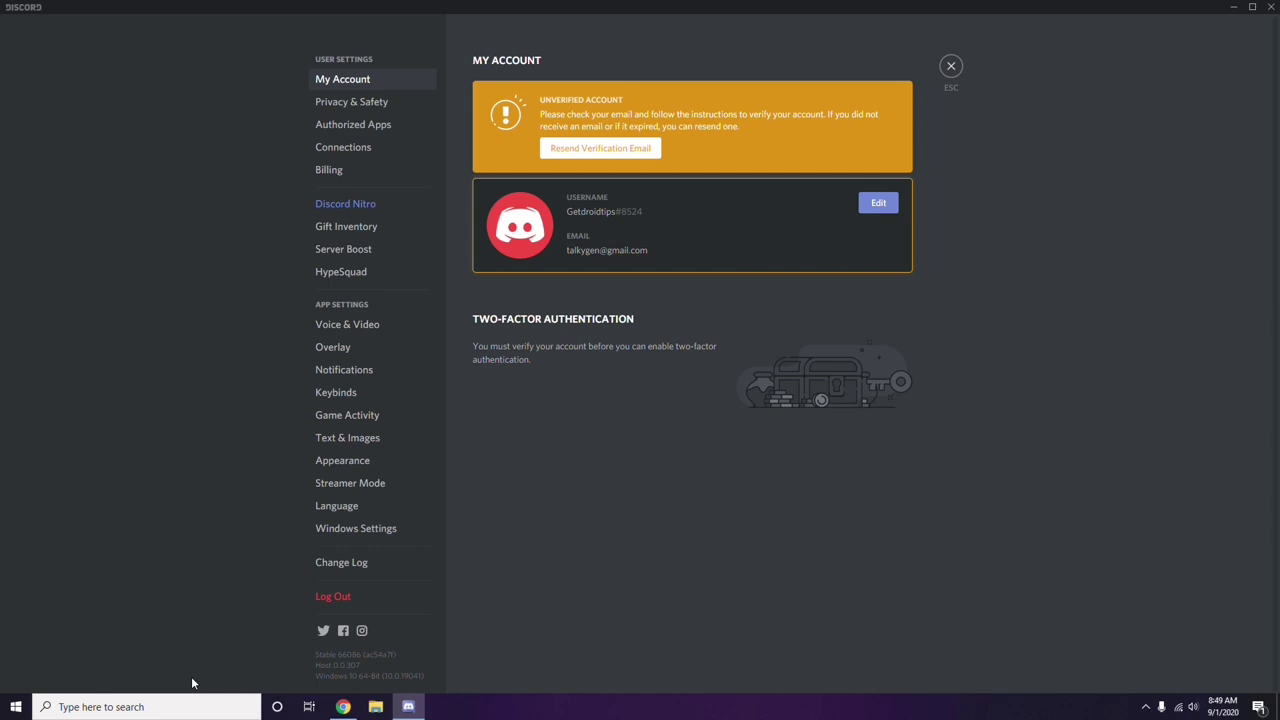
# Switch off OpenH264 Video Codec under Voice & Video's Advanced section, then go to Overlay.
pyautogui.click(340, 326)
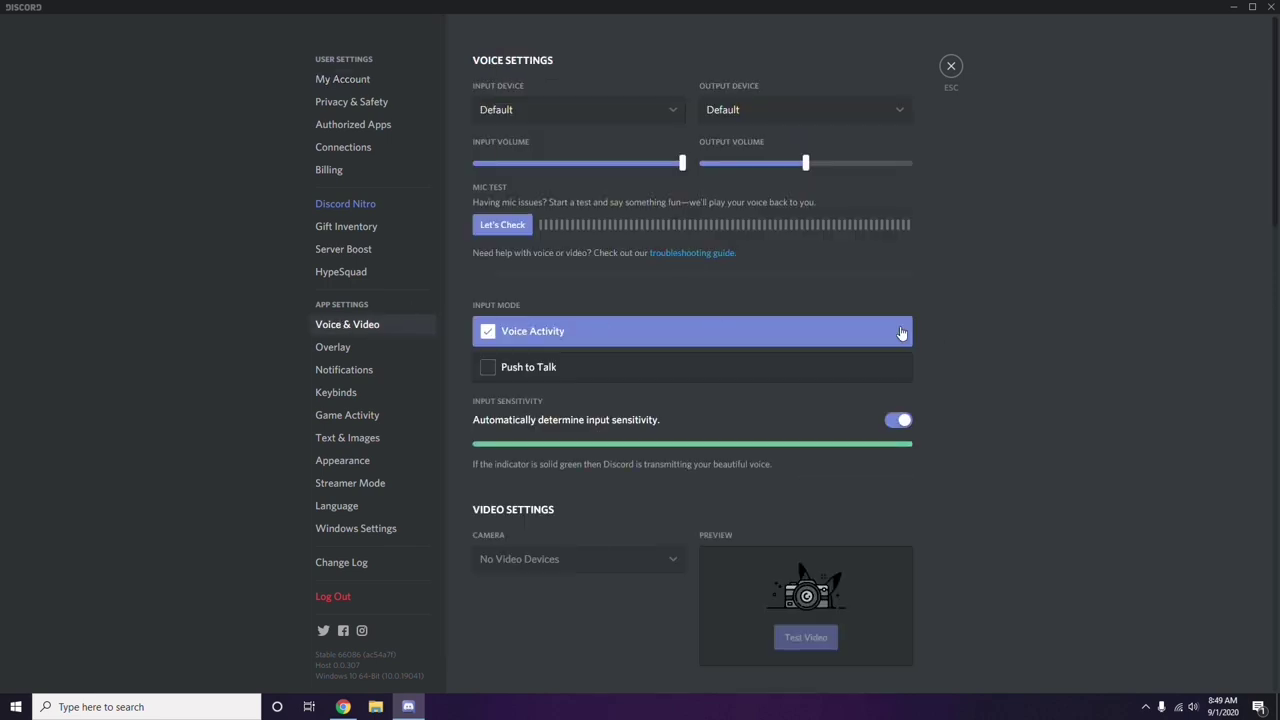
pyautogui.scroll(-10, 977, 326)
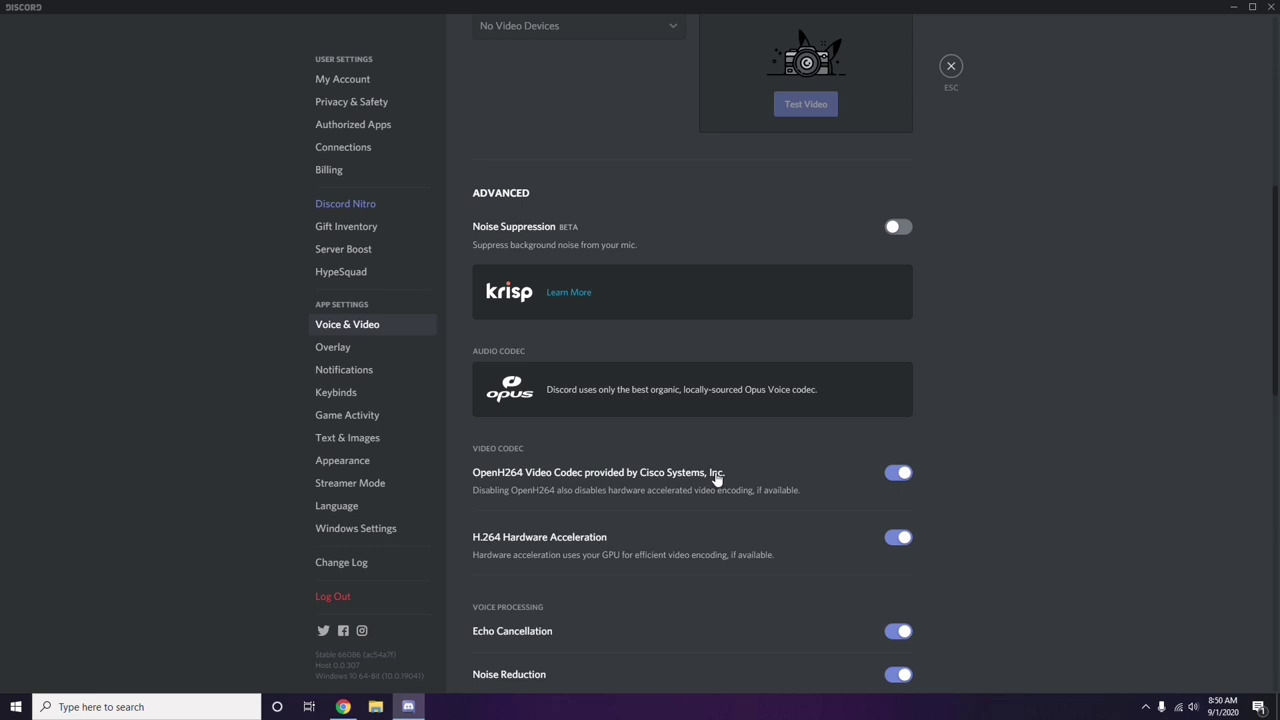
pyautogui.click(850, 486)
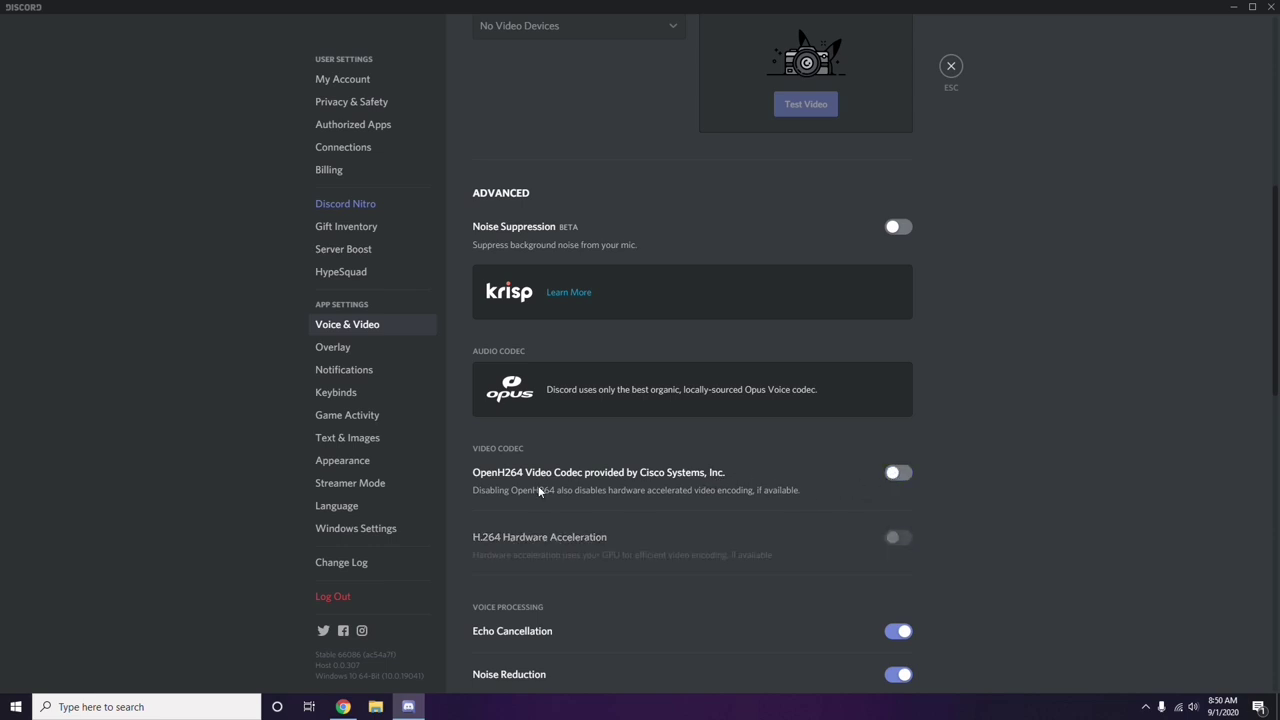
pyautogui.scroll(-3, 660, 478)
pyautogui.scroll(-6, 660, 478)
pyautogui.scroll(2, 660, 478)
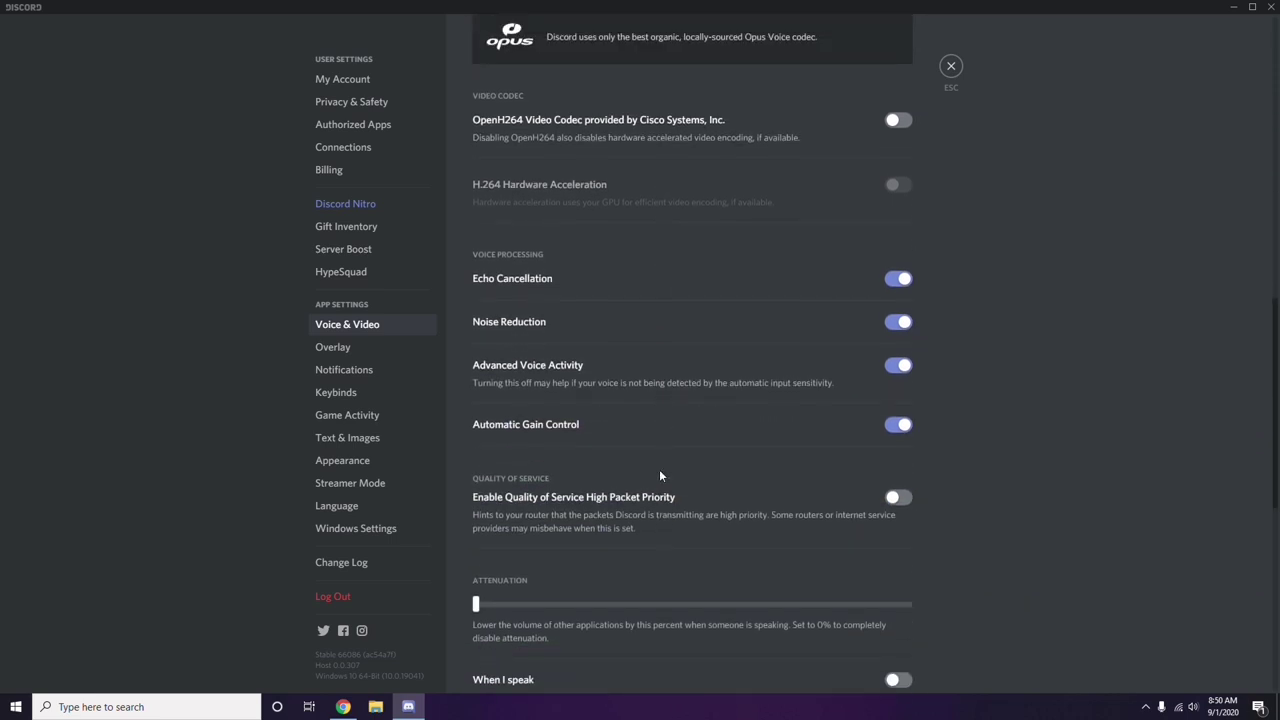
pyautogui.click(335, 350)
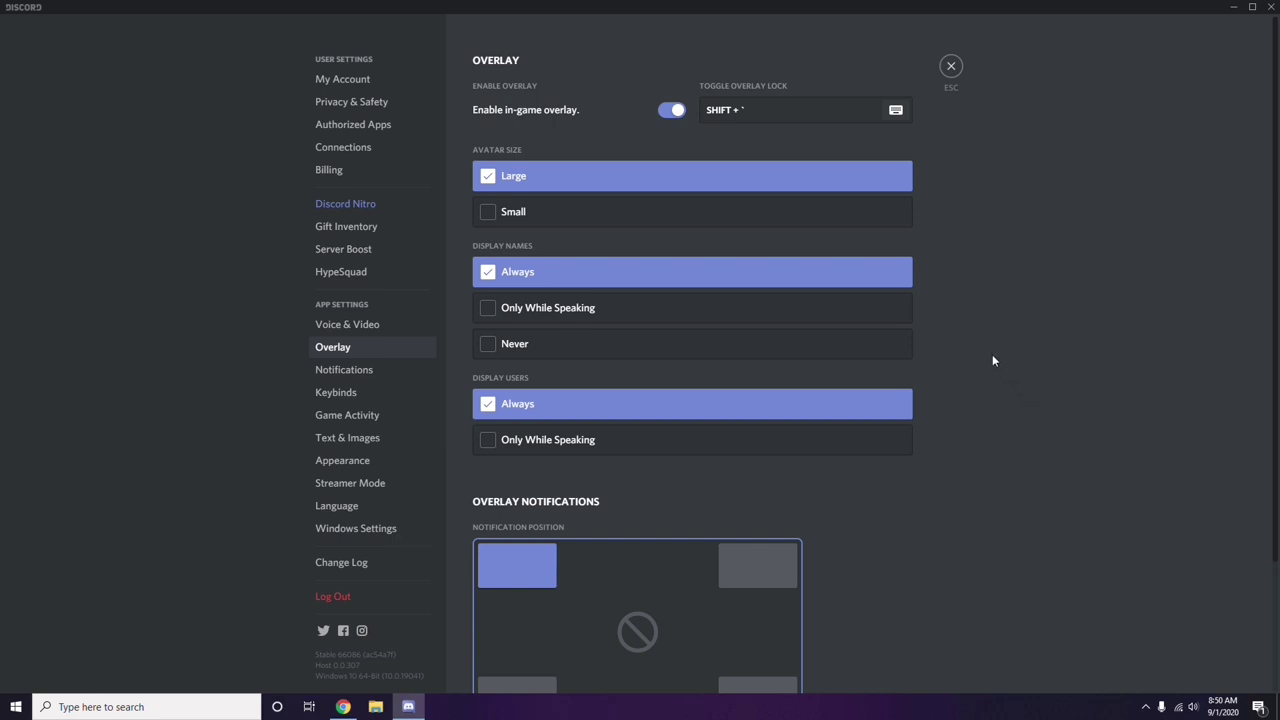
# Switch off 'Enable in-game overlay' in Discord, then go to the Appearance page.
pyautogui.scroll(-1, 991, 356)
pyautogui.scroll(1, 991, 356)
pyautogui.click(668, 112)
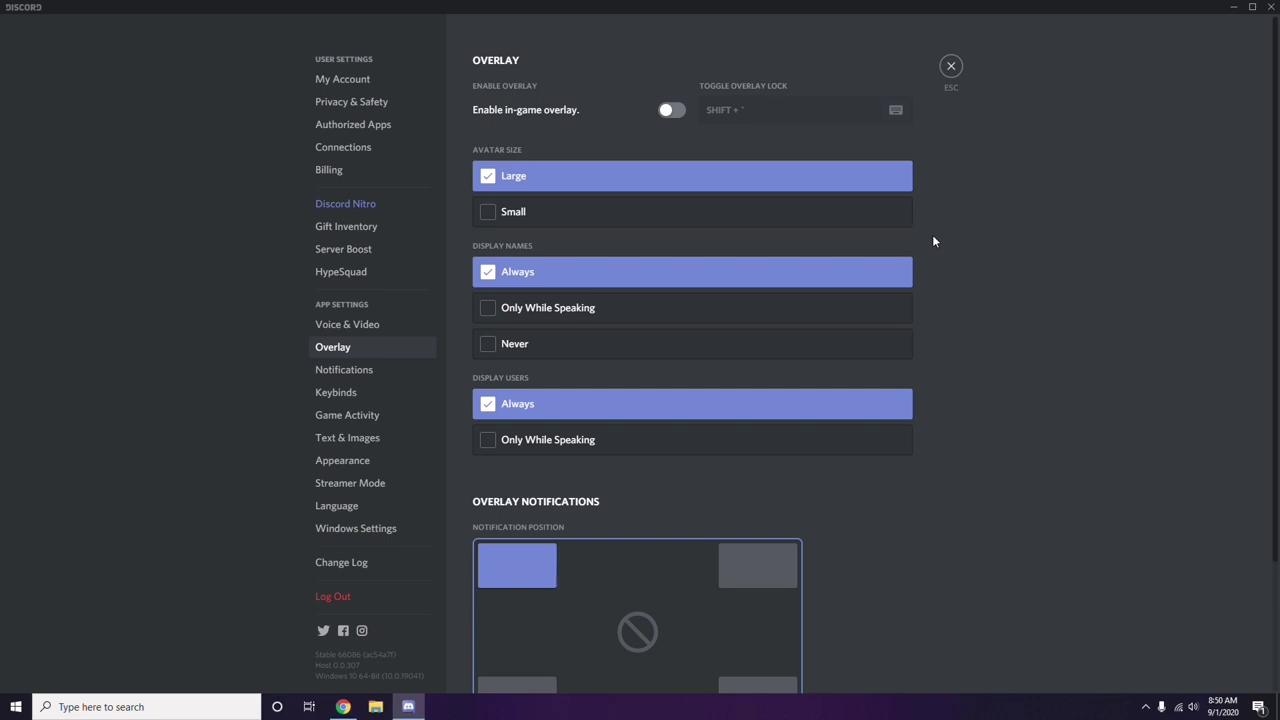
pyautogui.click(351, 462)
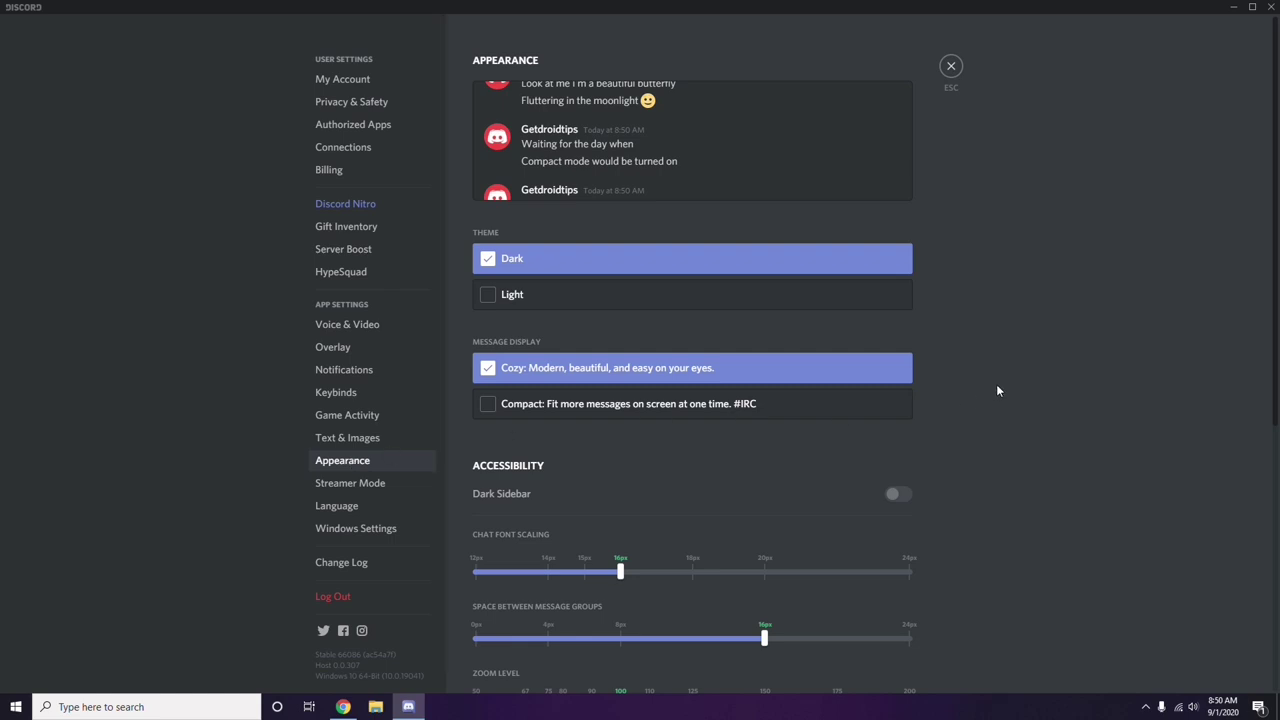
# Turn off Hardware Acceleration under Appearance's Advanced section and confirm the Discord restart.
pyautogui.scroll(-5, 997, 390)
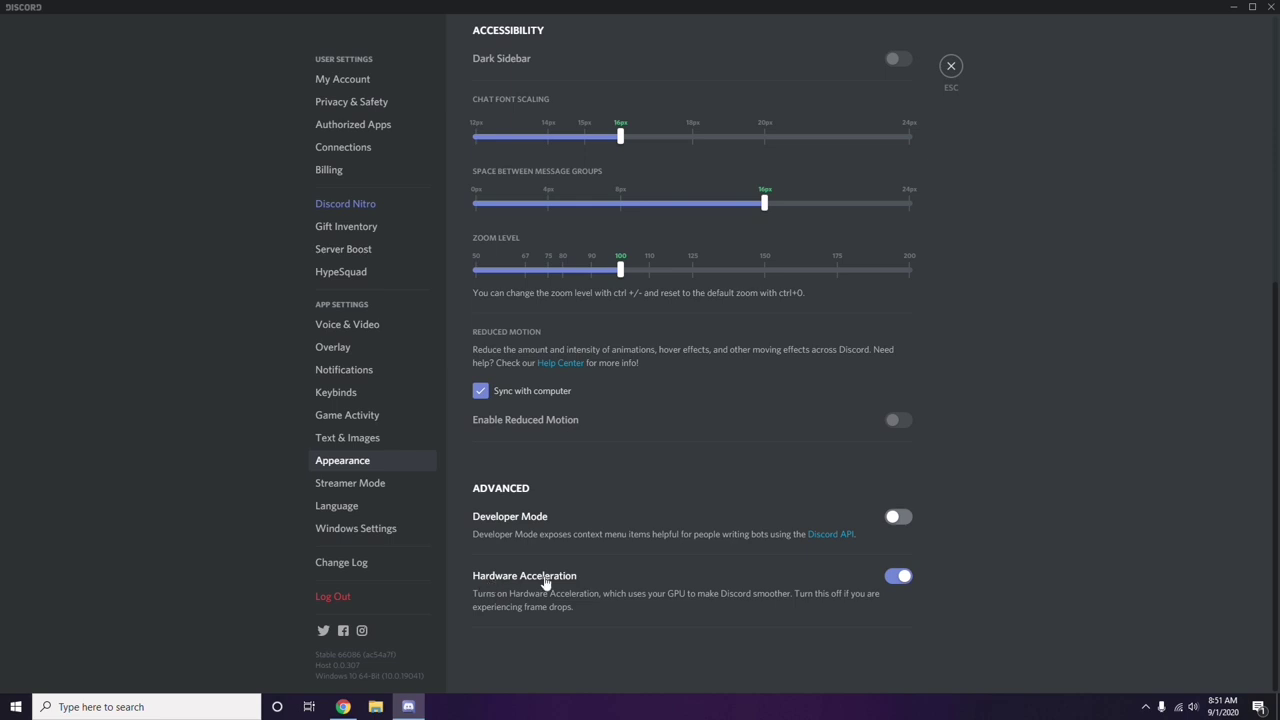
pyautogui.click(897, 576)
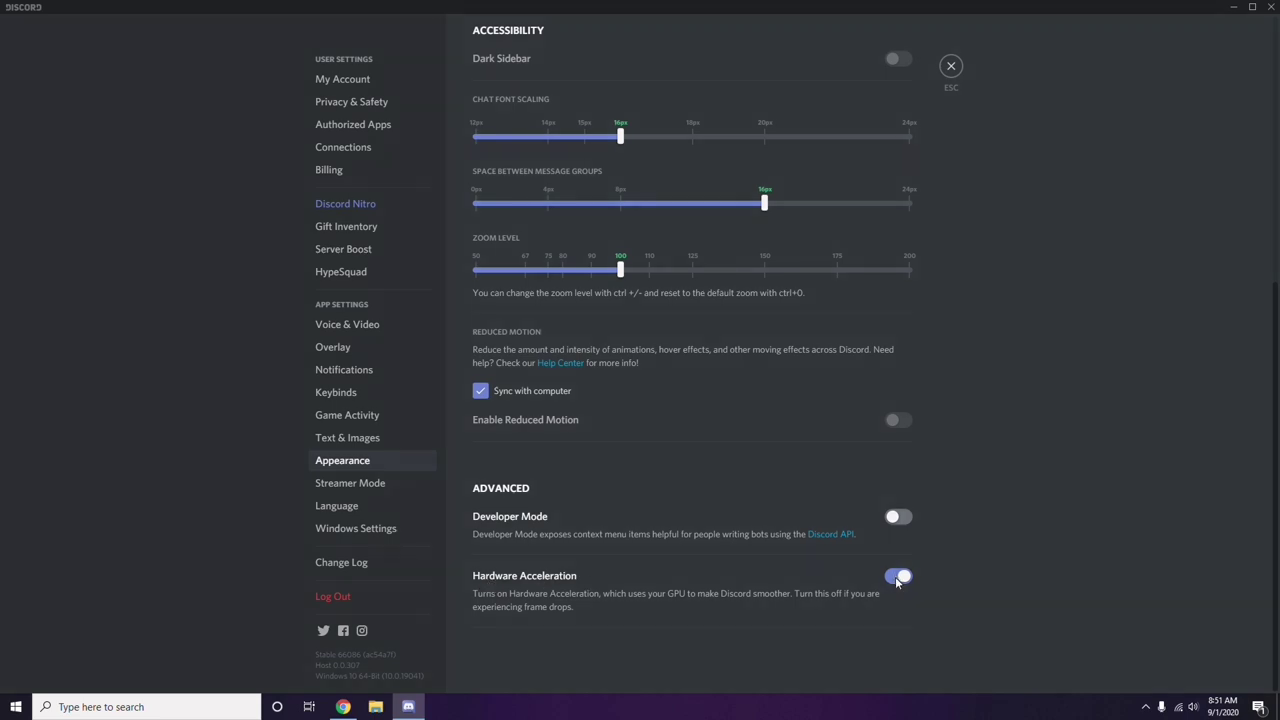
pyautogui.click(734, 393)
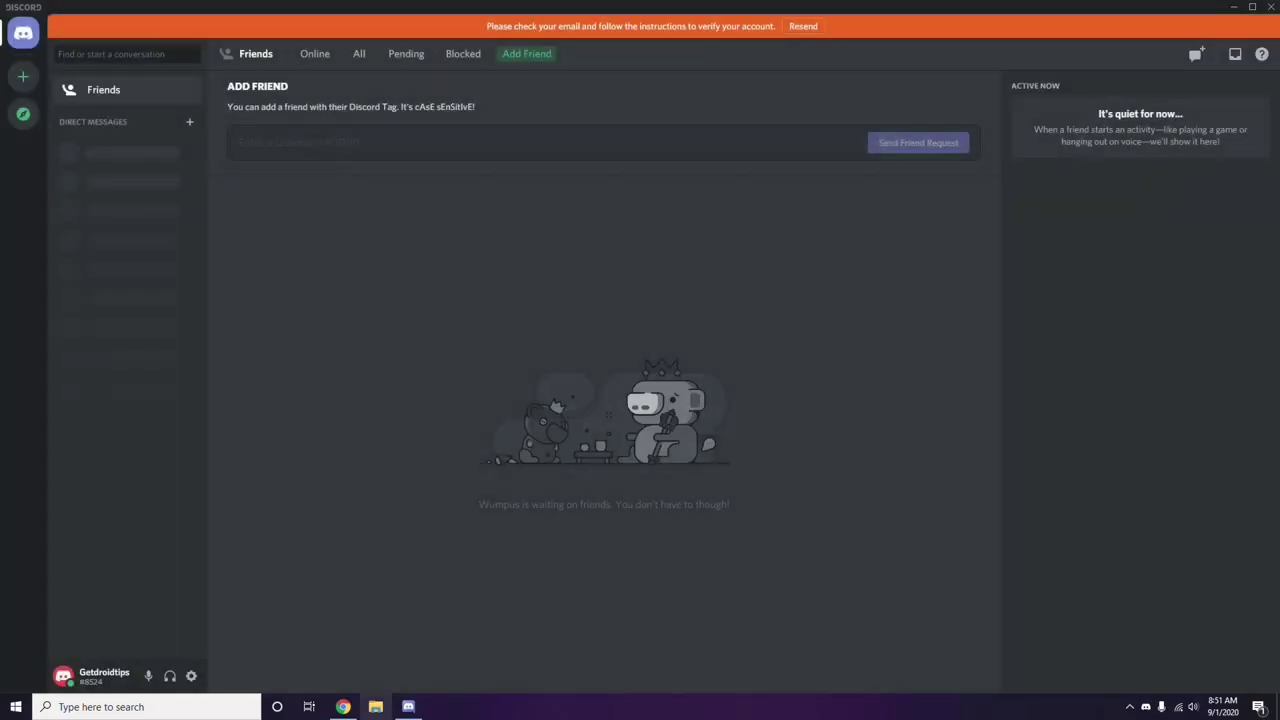
# Minimise Discord and refresh the Windows desktop.
pyautogui.click(1236, 9)
pyautogui.rightClick(508, 175)
pyautogui.click(541, 232)
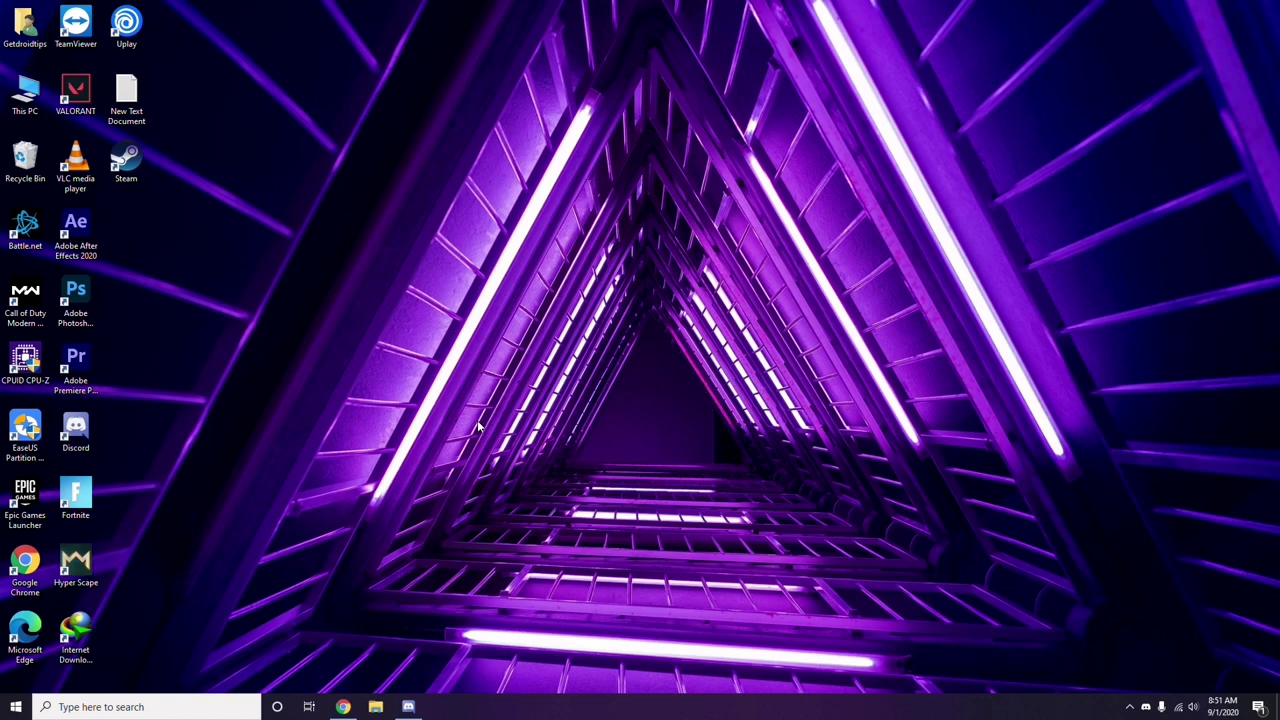
# Search 'windows' from the taskbar and open Windows Update settings, which shows the PC is up to date.
pyautogui.click(103, 706)
pyautogui.write('windows')
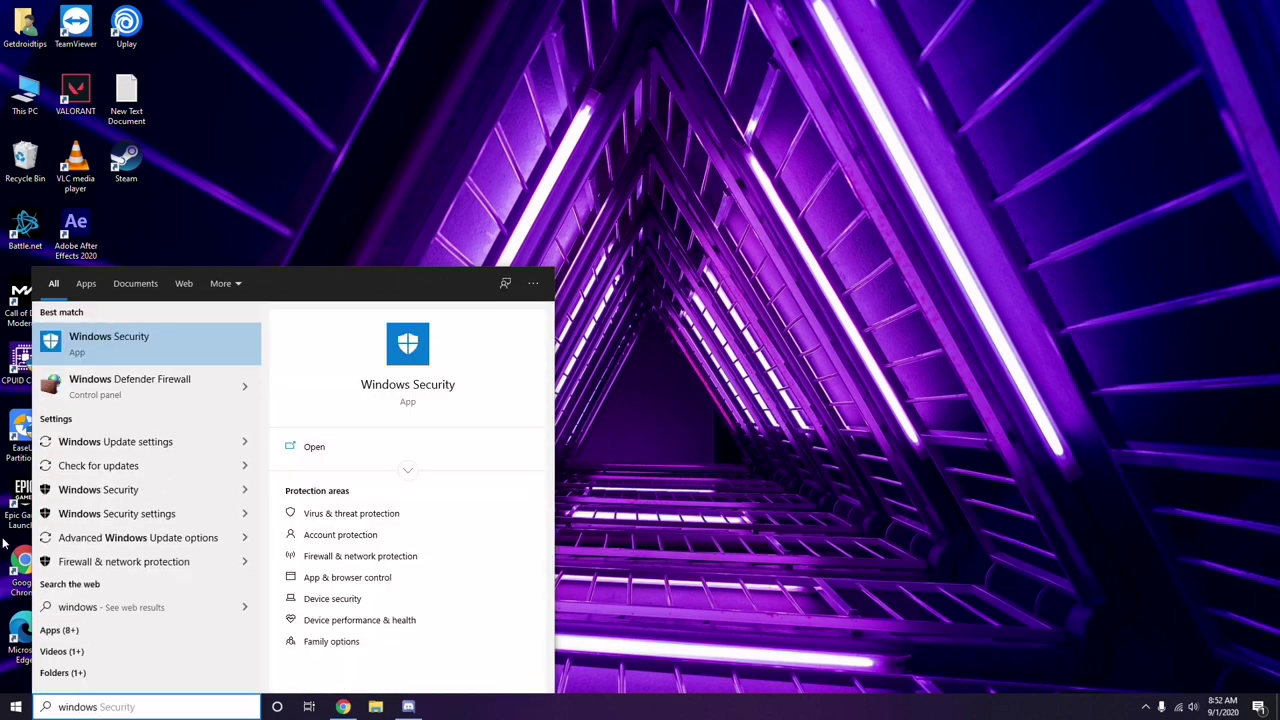
pyautogui.click(158, 444)
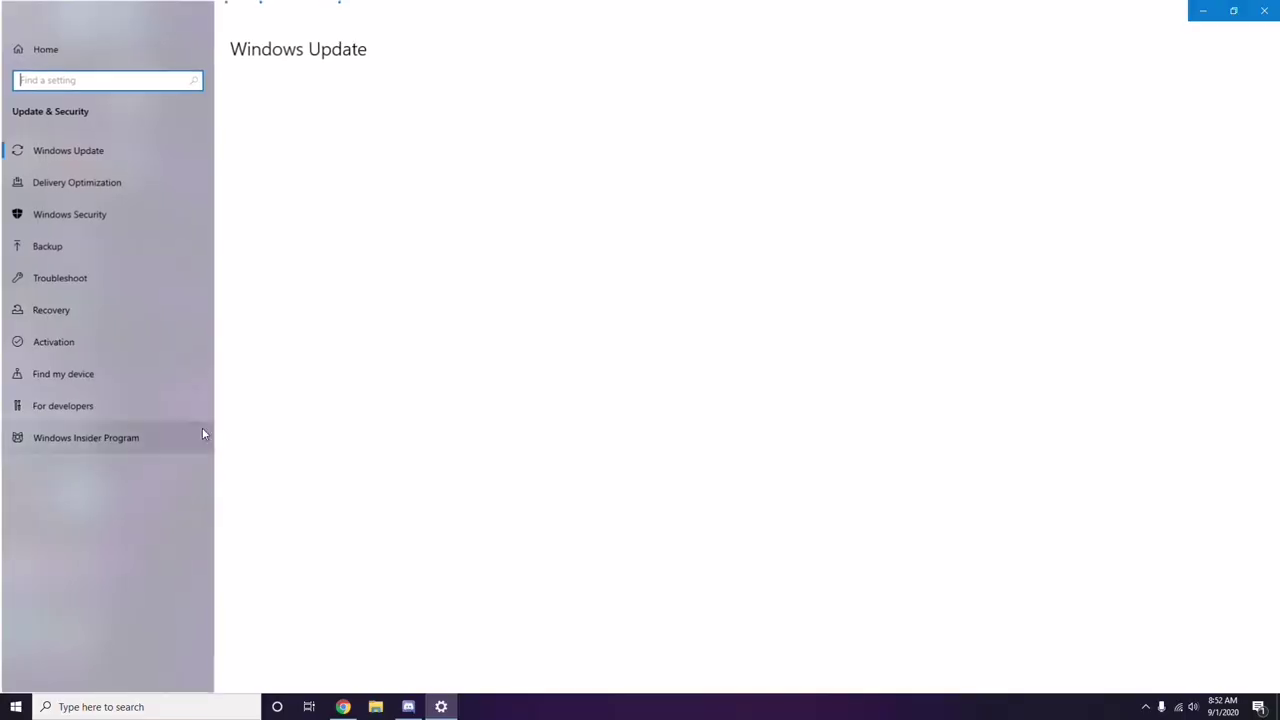